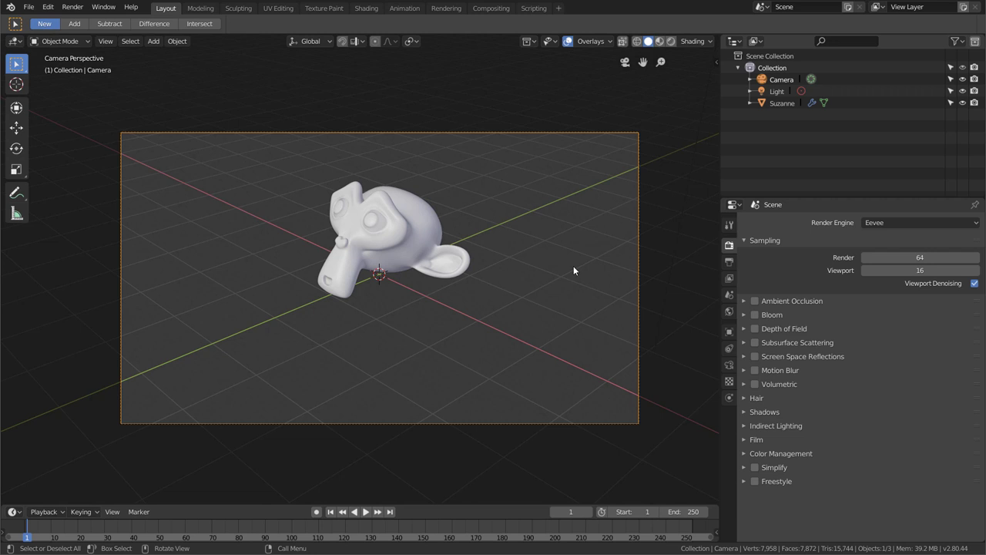
- Enable camera Background Images and load 15A - Reference Images.jpg from the Desktop behind Suzanne
click(730, 367)
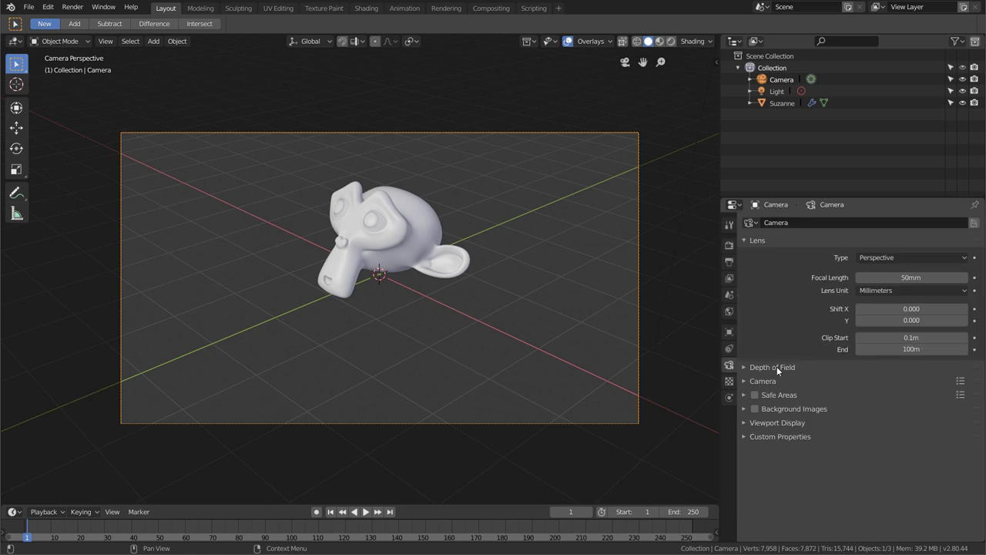
click(755, 408)
click(746, 409)
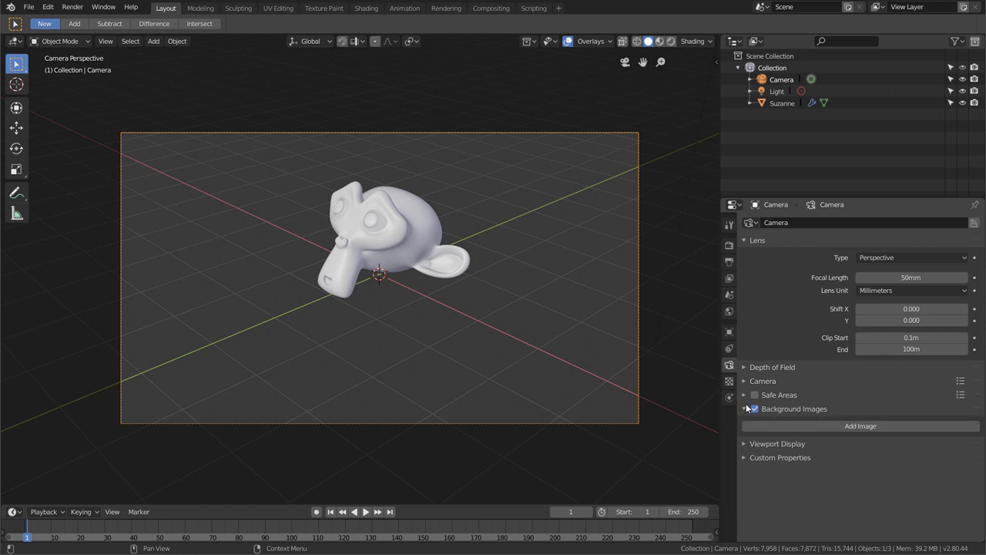
click(857, 427)
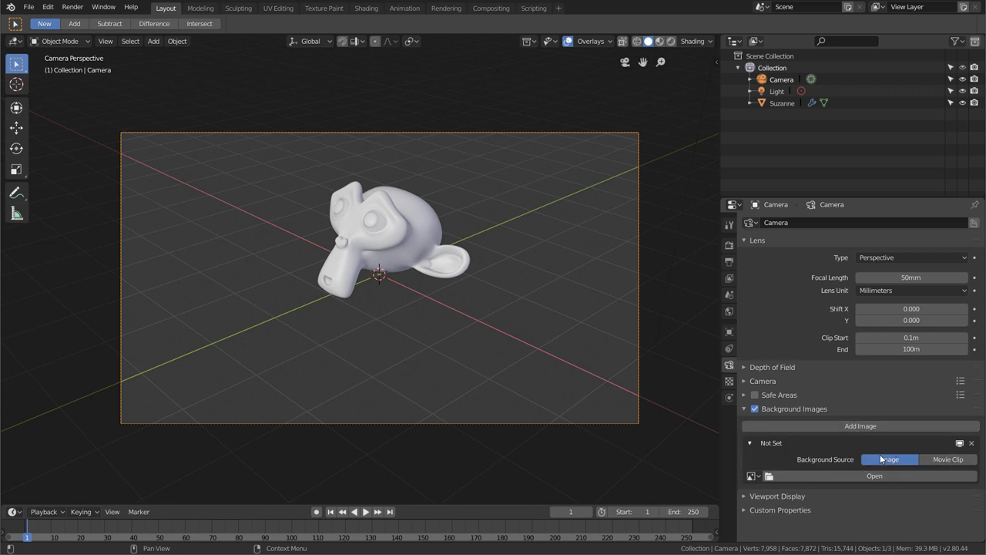
click(822, 475)
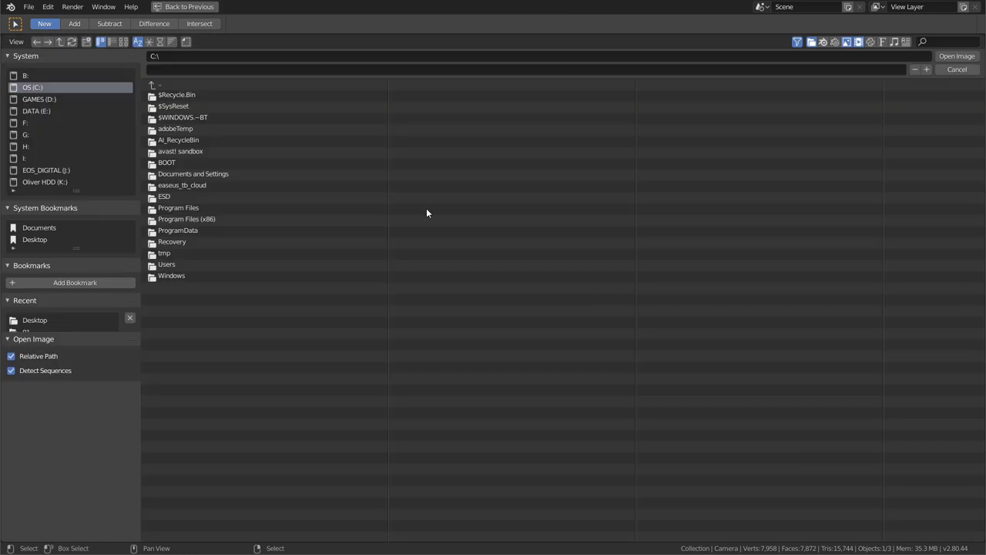
click(39, 241)
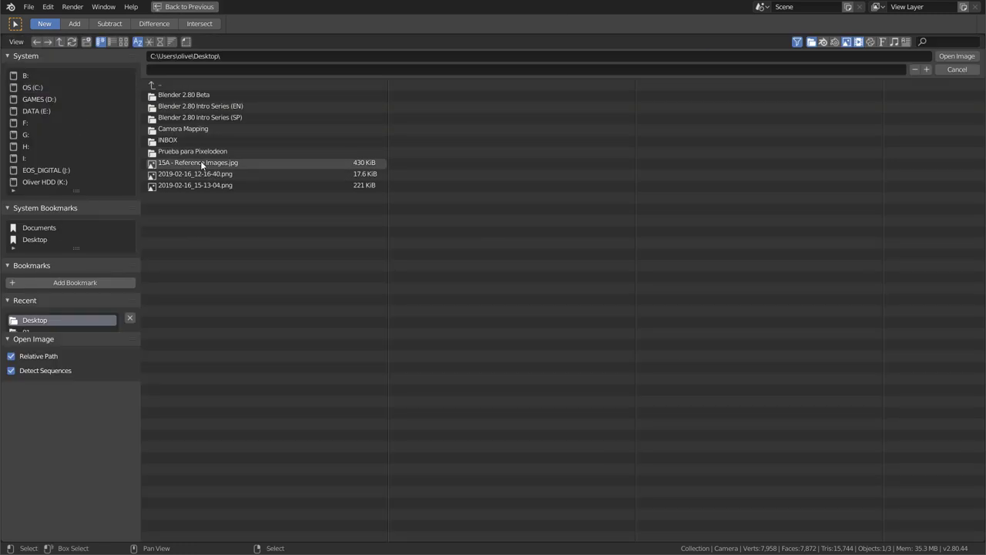
double_click(201, 162)
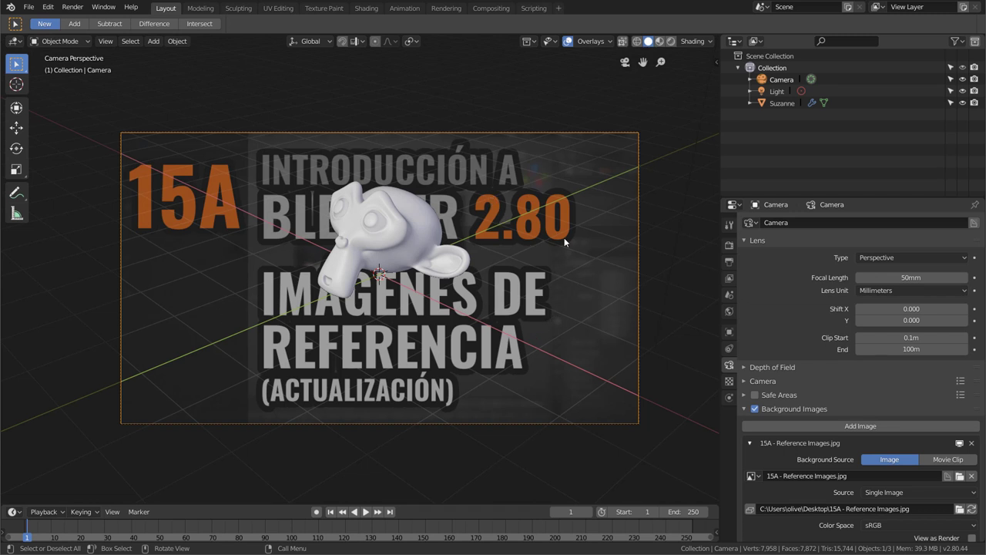
key(a)
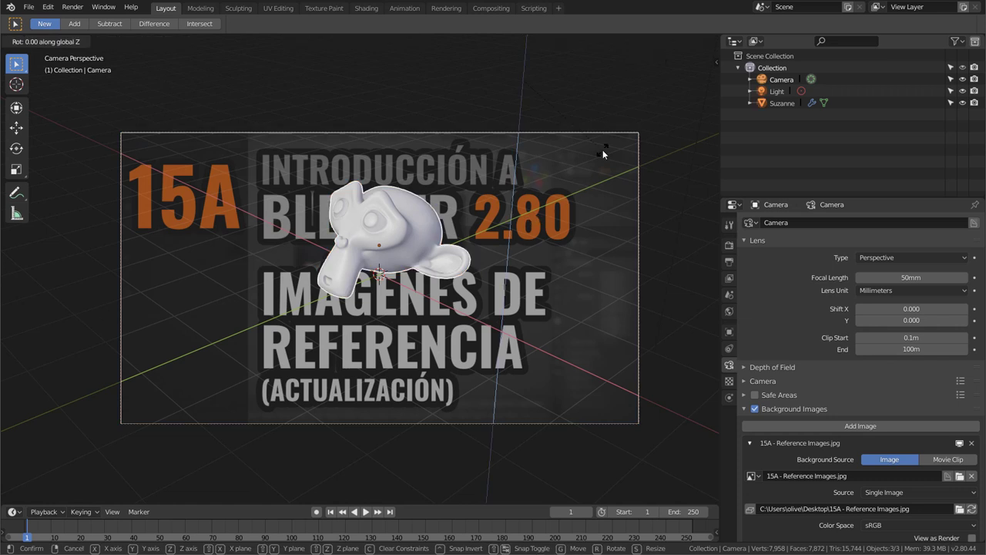
key(r)
key(z)
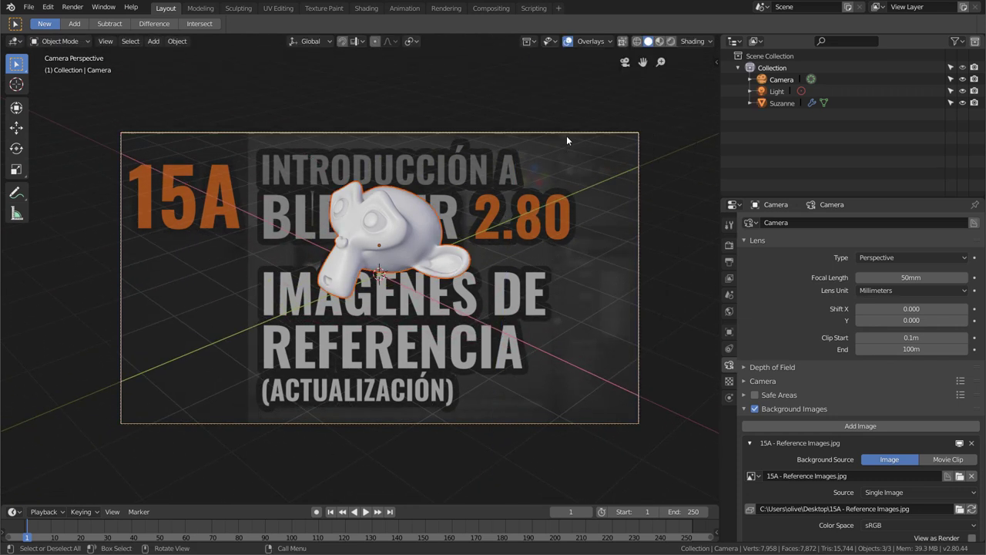
click(590, 141)
shift+click(422, 231)
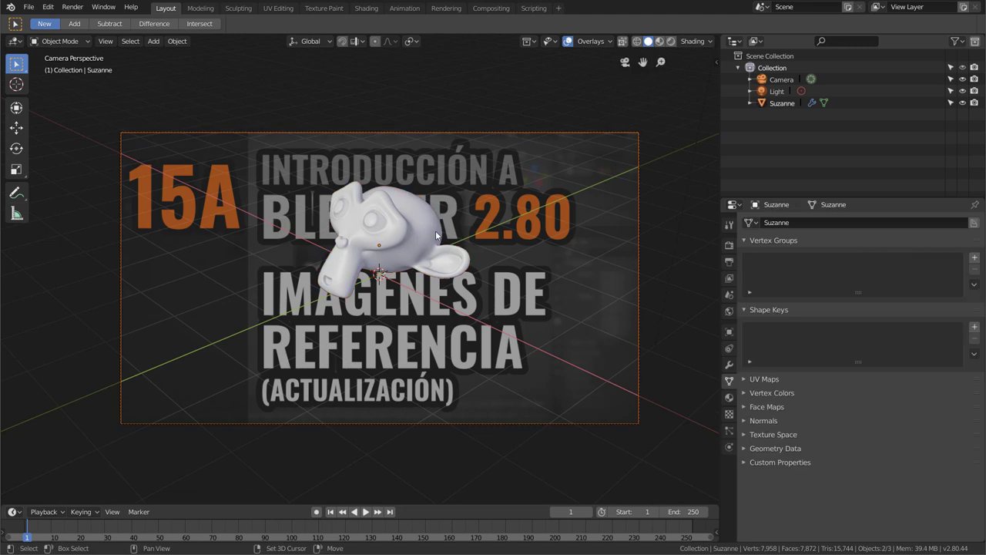
click(512, 133)
key(r)
key(z)
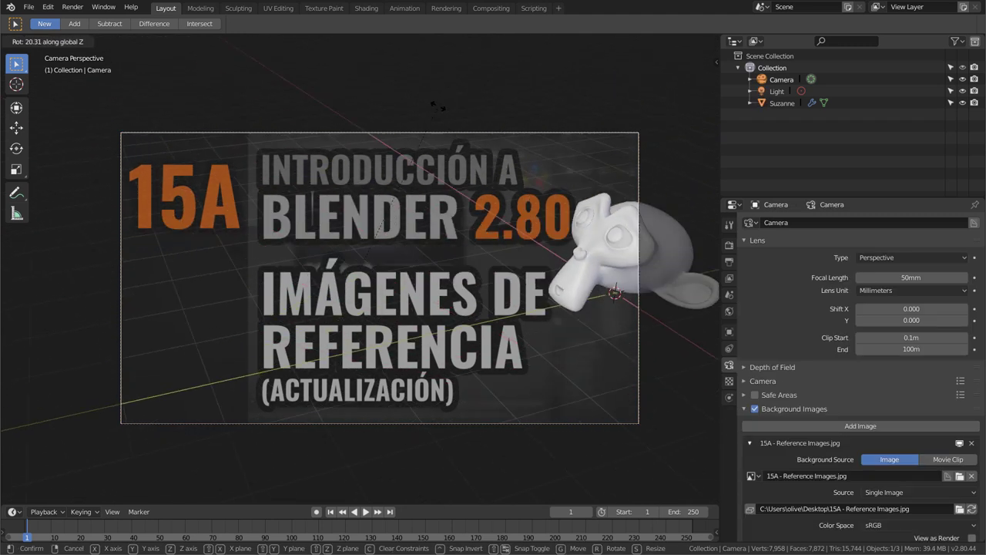
click(313, 288)
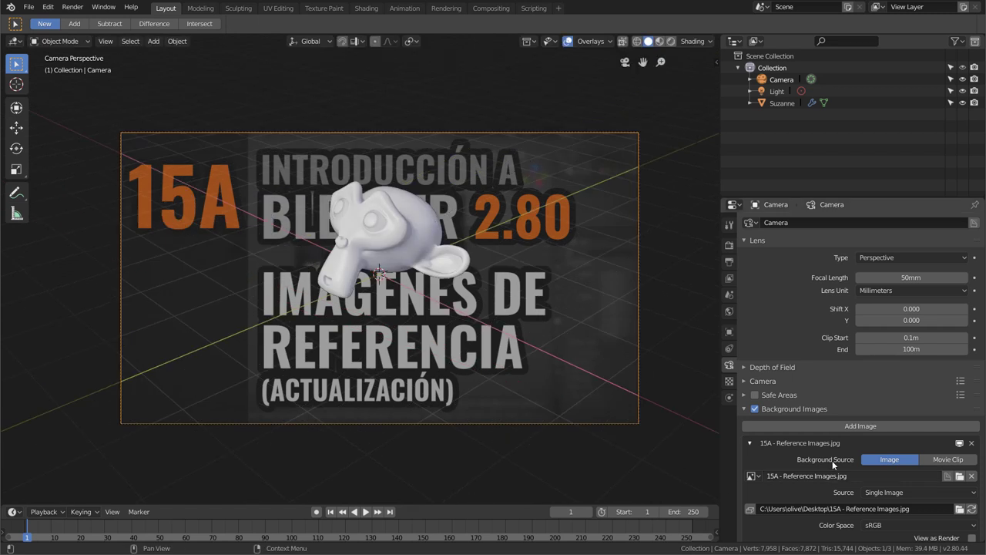
scroll(833, 460, down, 2)
scroll(848, 416, down, 3)
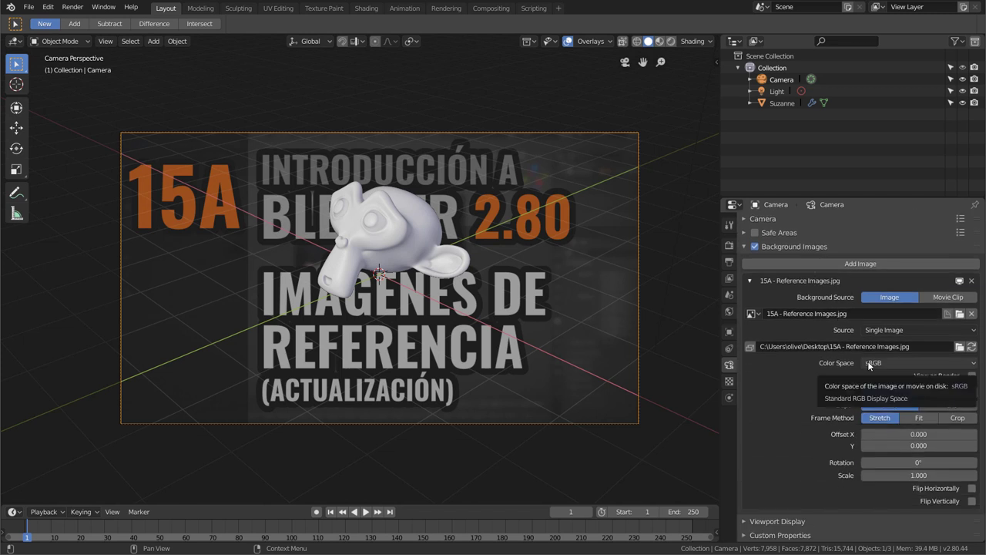
- Keep the reference image at Depth Back with alpha 0.523 and Stretch frame method
click(950, 406)
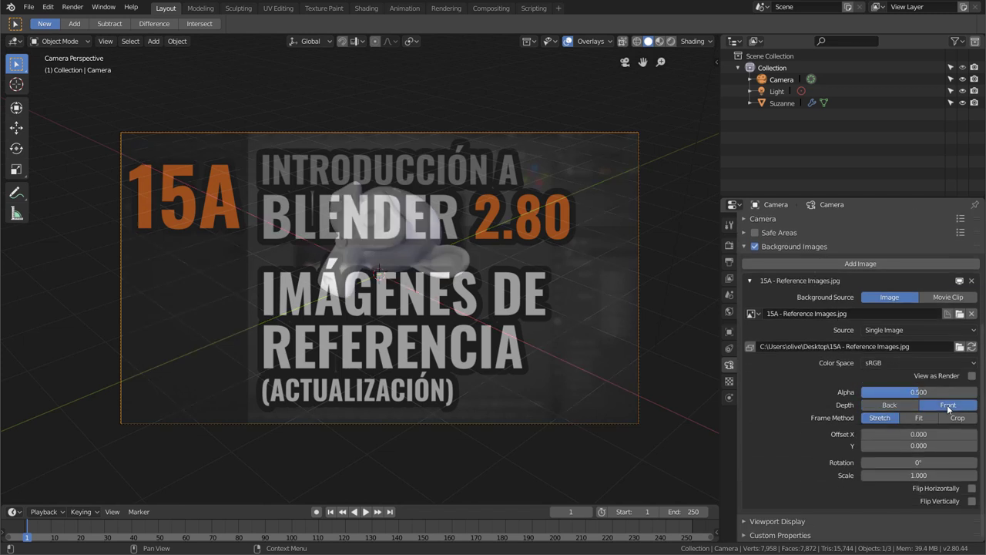
click(891, 405)
mouse_move(892, 392)
mouse_down()
mouse_move(952, 391)
mouse_move(922, 391)
mouse_up()
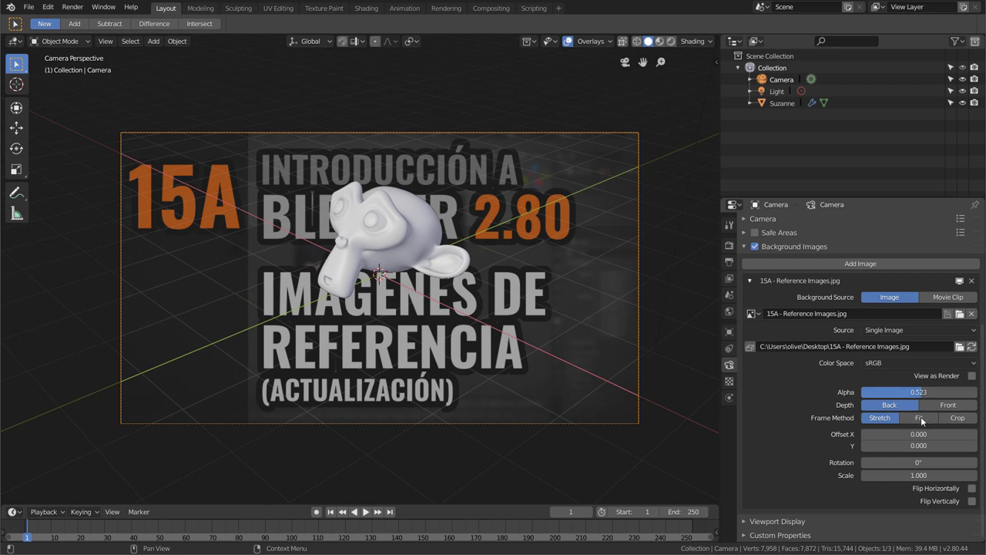
click(954, 419)
click(886, 417)
drag(912, 433, 871, 433)
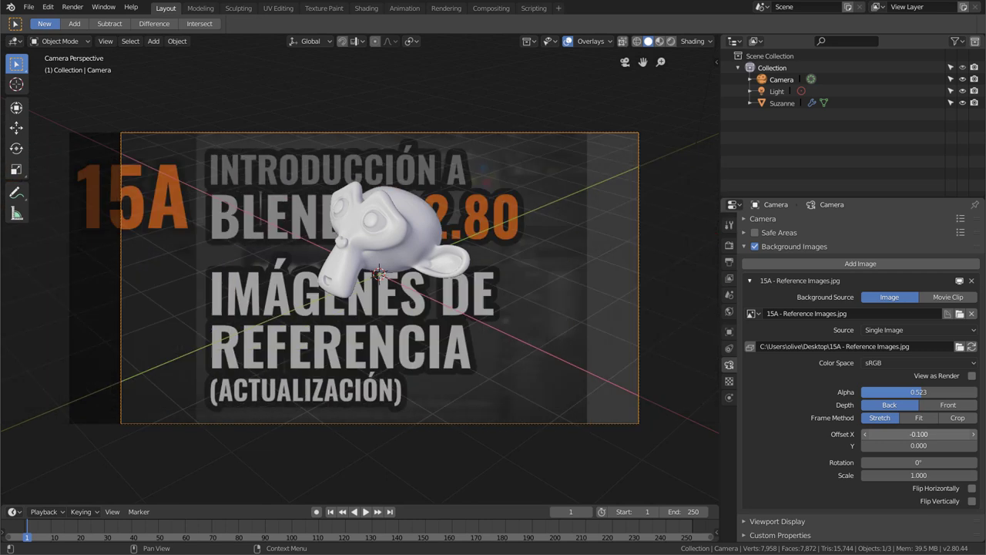
drag(870, 434, 912, 434)
click(912, 434)
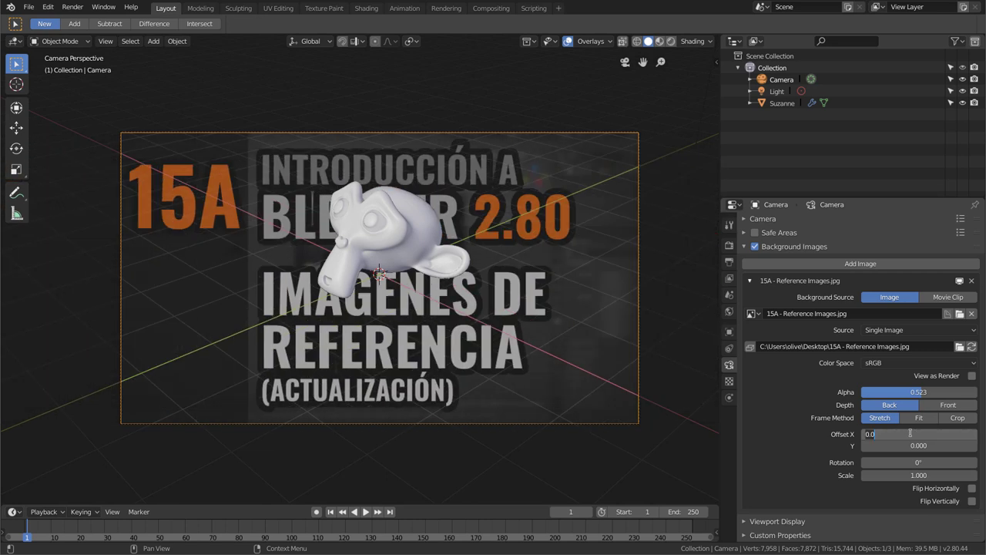
key(Return)
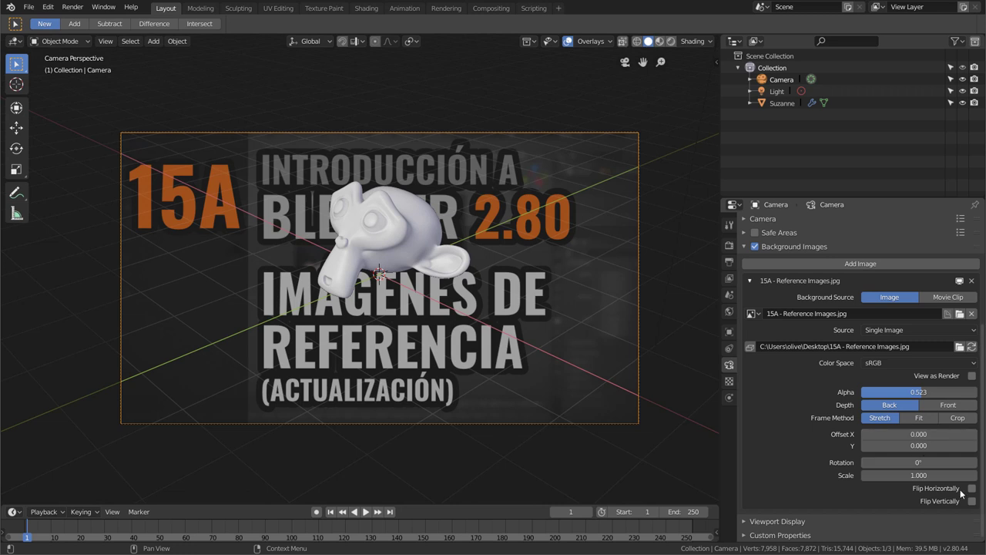
click(972, 489)
click(973, 489)
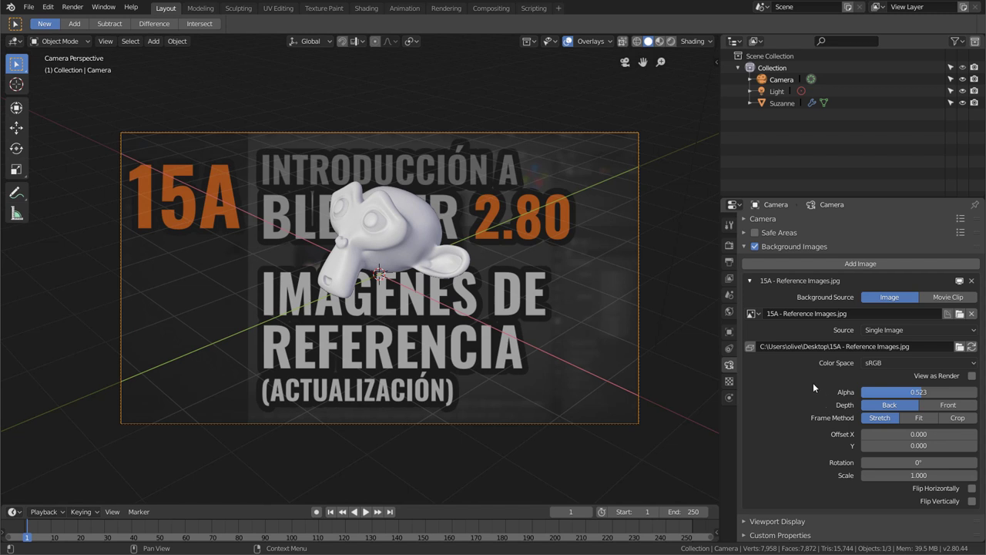
click(887, 332)
- Change the camera background source to Movie Clip, leaving no clip selected
click(946, 297)
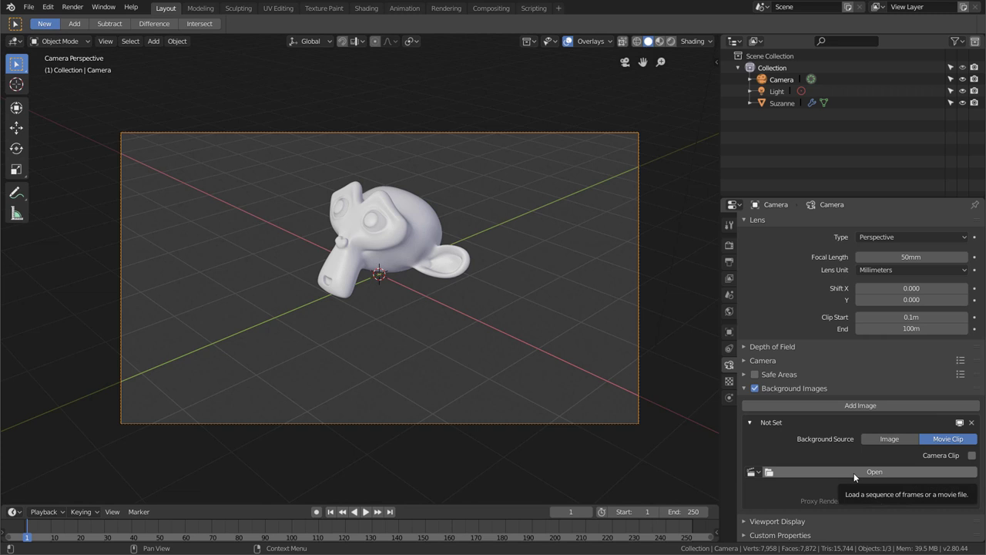
click(754, 472)
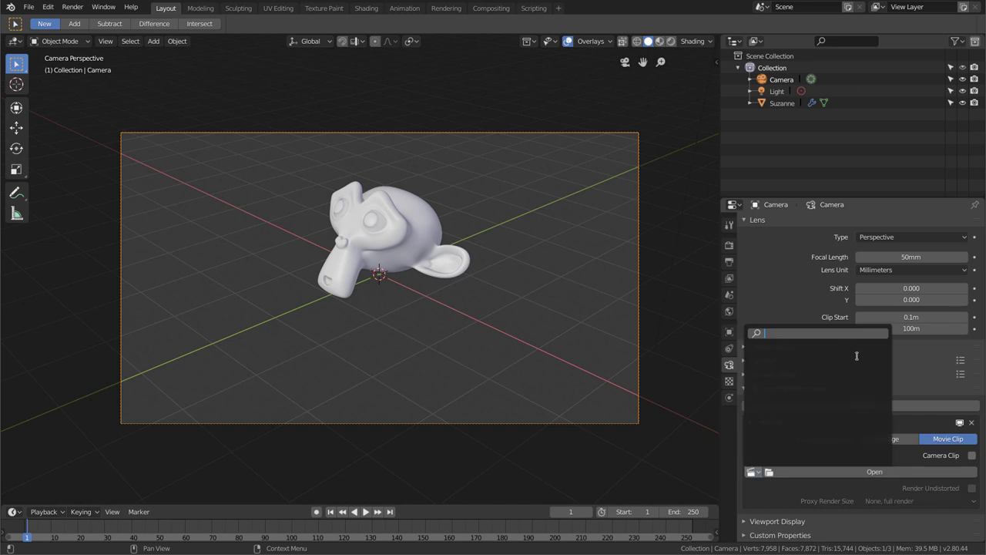
click(771, 497)
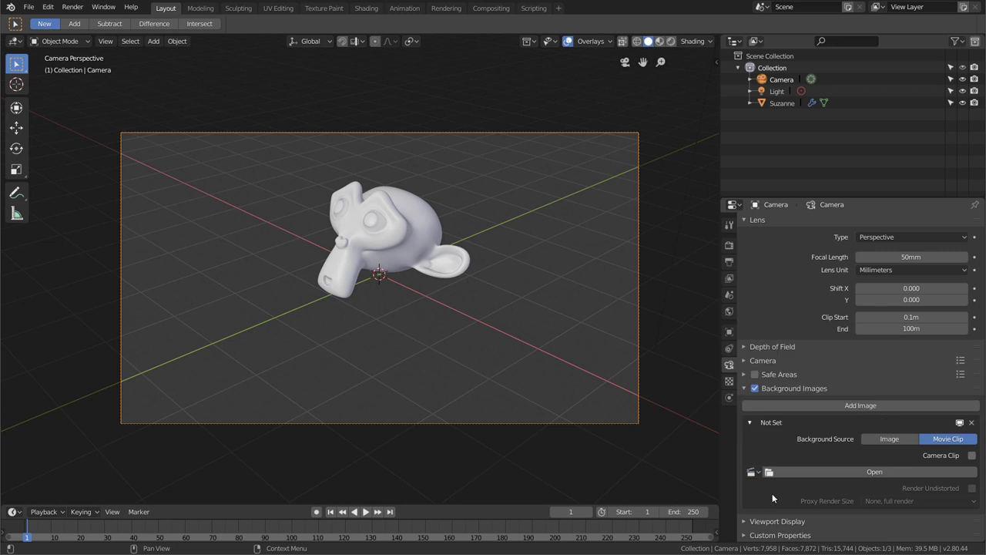
click(15, 44)
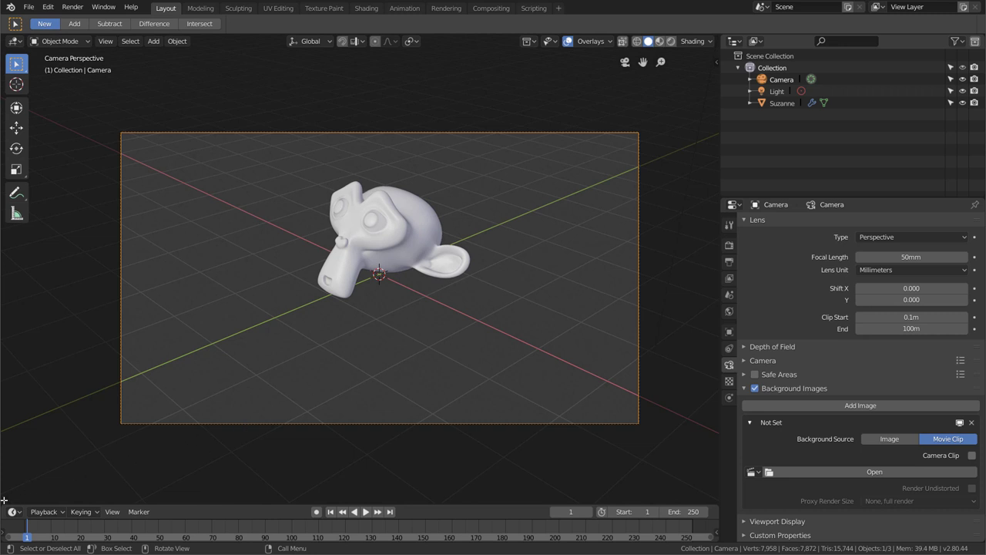
- Split the viewport in two and make the left half a Movie Clip Editor
drag(4, 501, 376, 488)
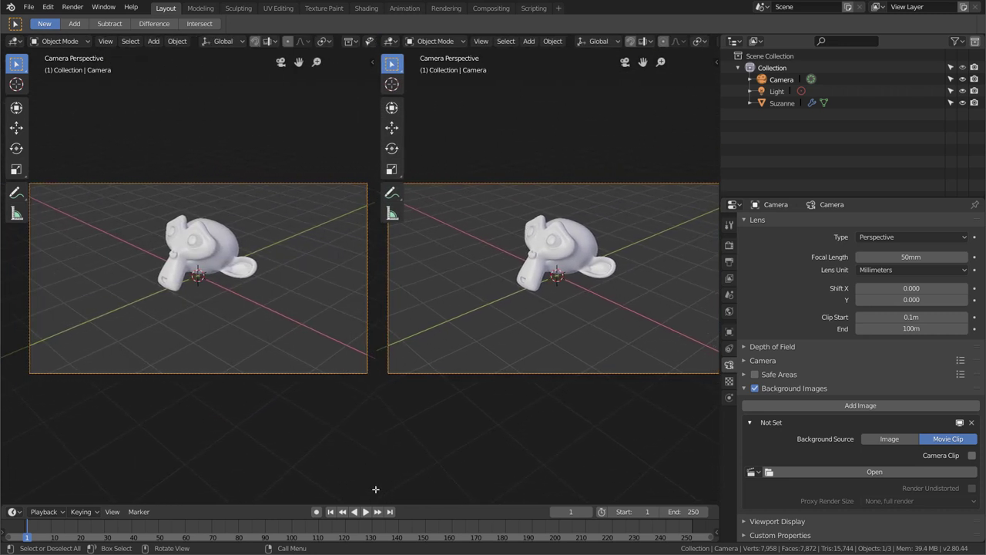
click(15, 42)
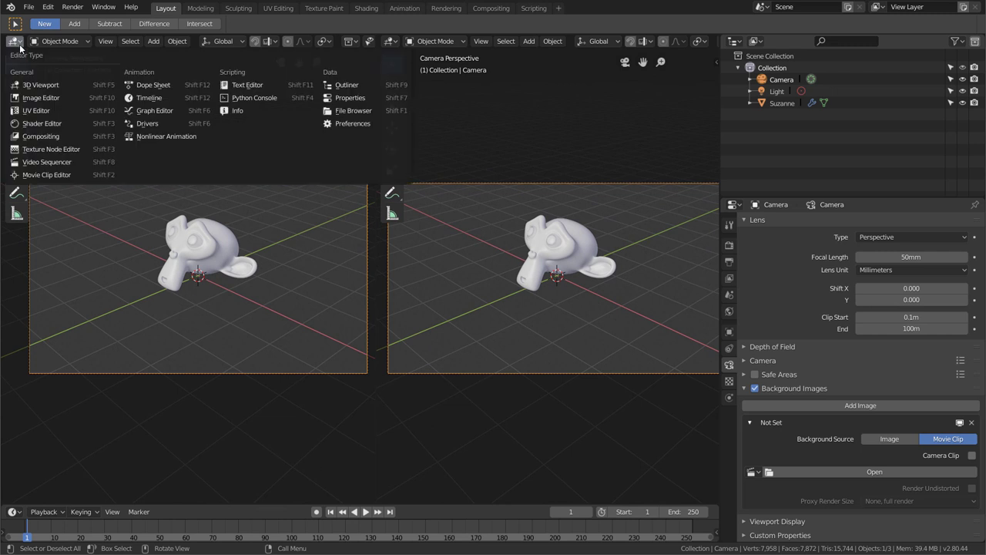
click(71, 175)
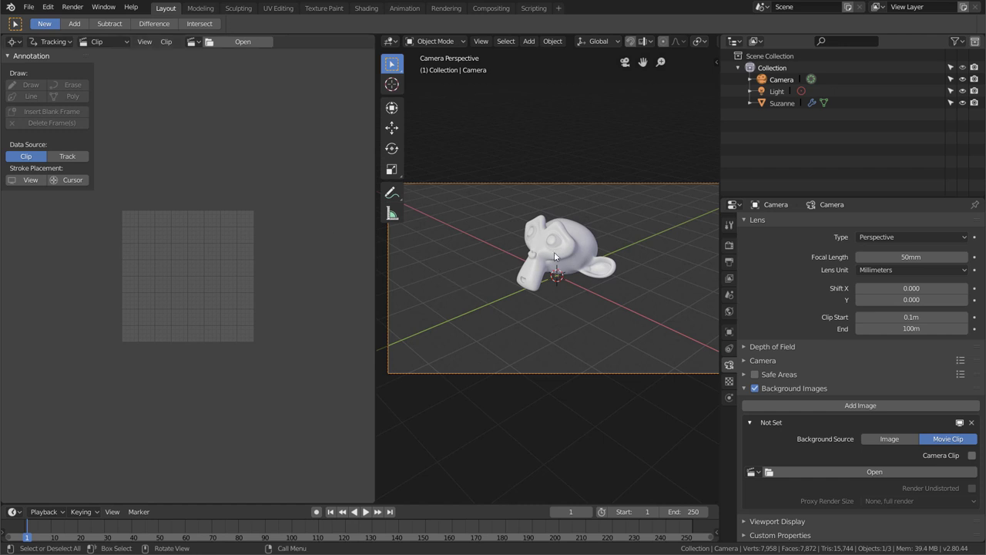
scroll(601, 261, up, 1)
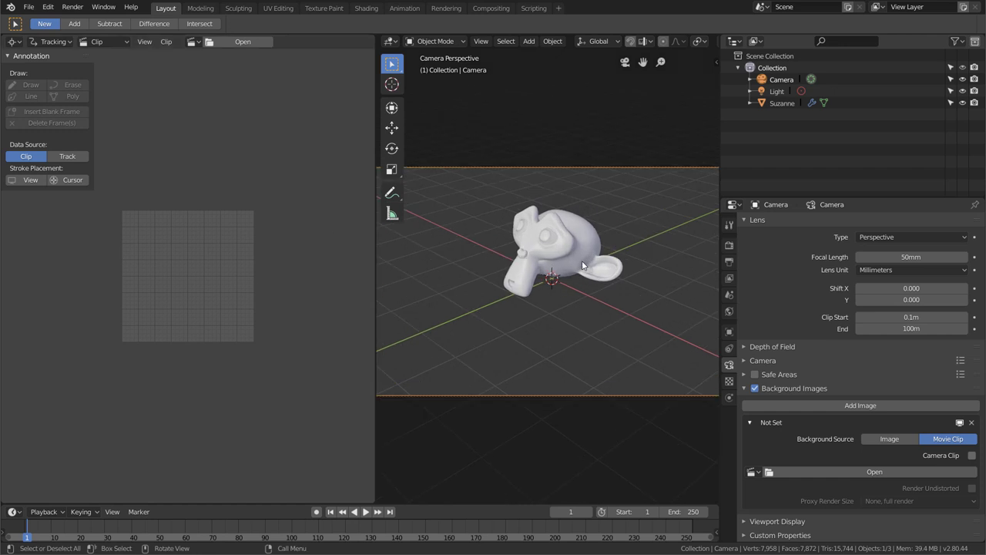
scroll(582, 261, up, 1)
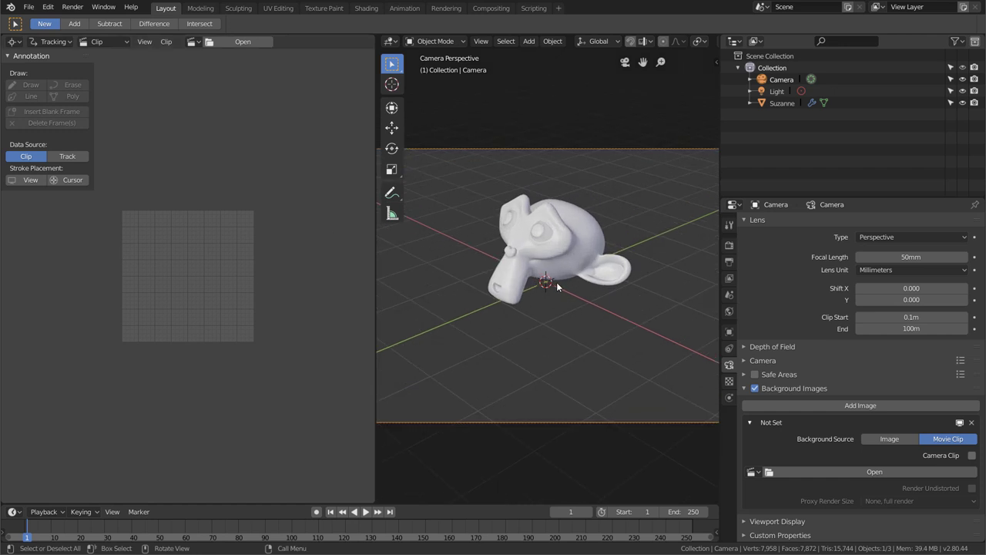
scroll(556, 284, down, 1)
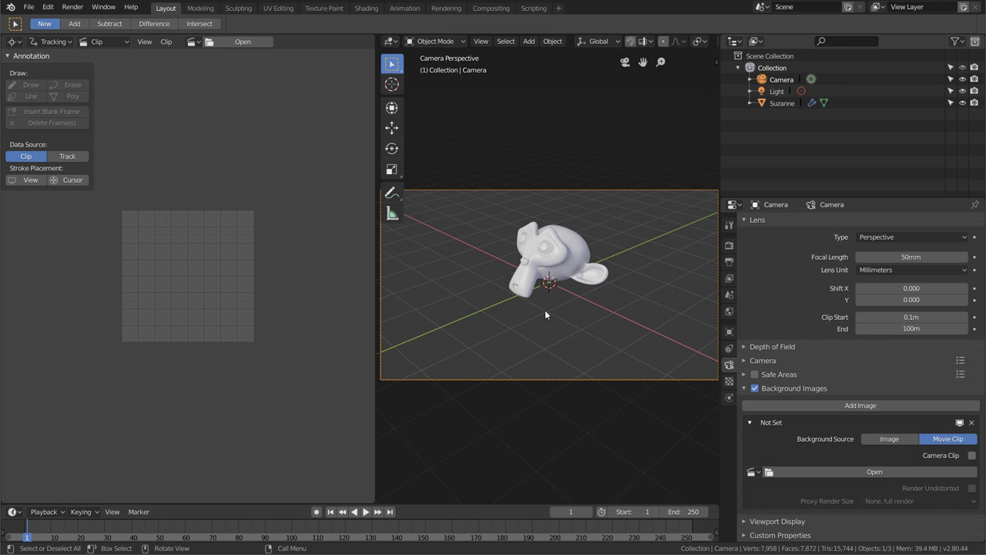
- Add an Image Empty showing 15A - Reference Images.jpg as a single image, then reselect the Camera
key(shift+a)
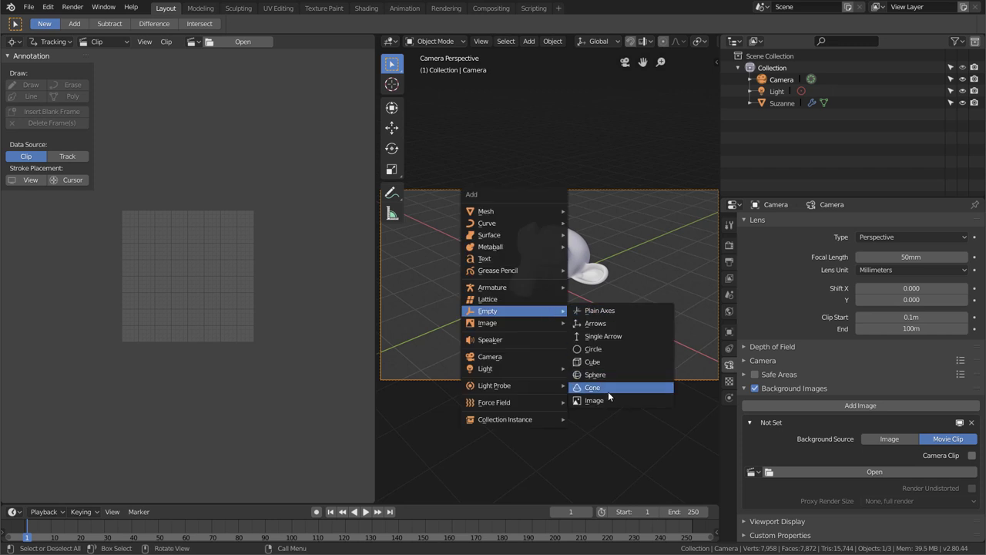
click(609, 401)
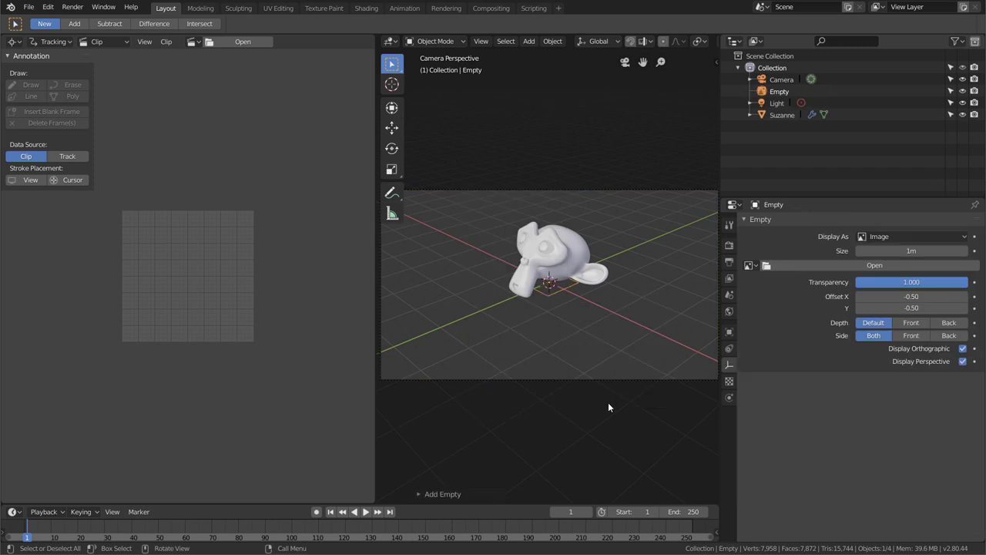
click(749, 265)
click(793, 283)
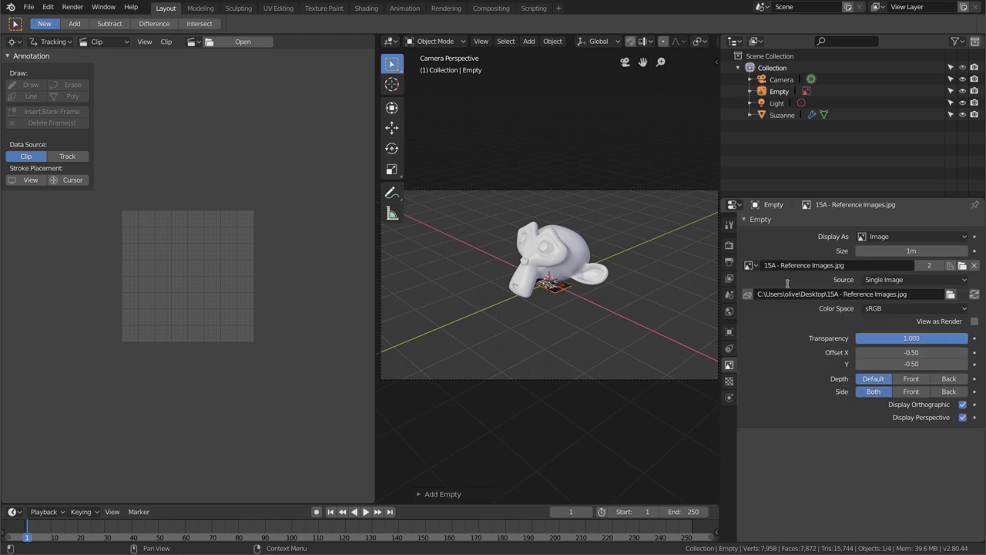
click(910, 282)
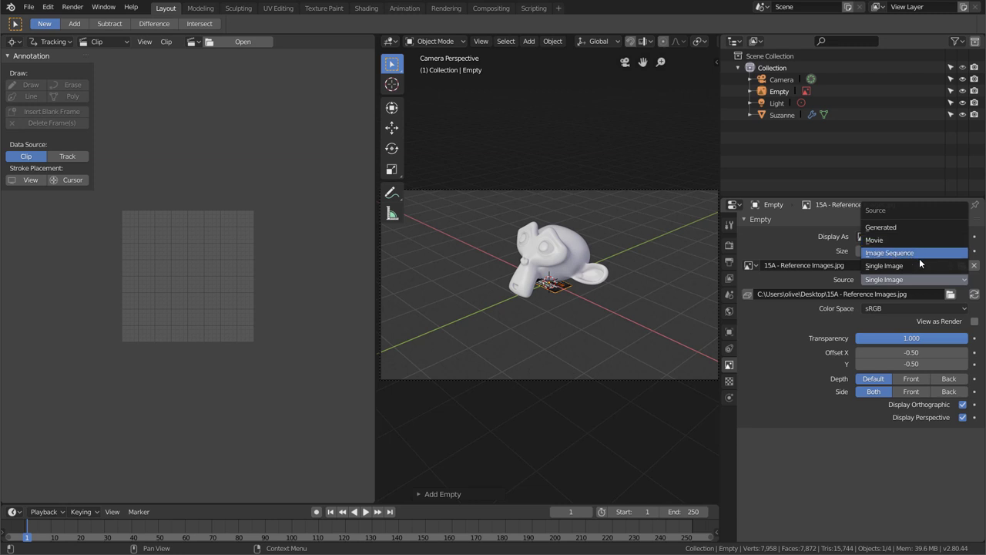
click(894, 265)
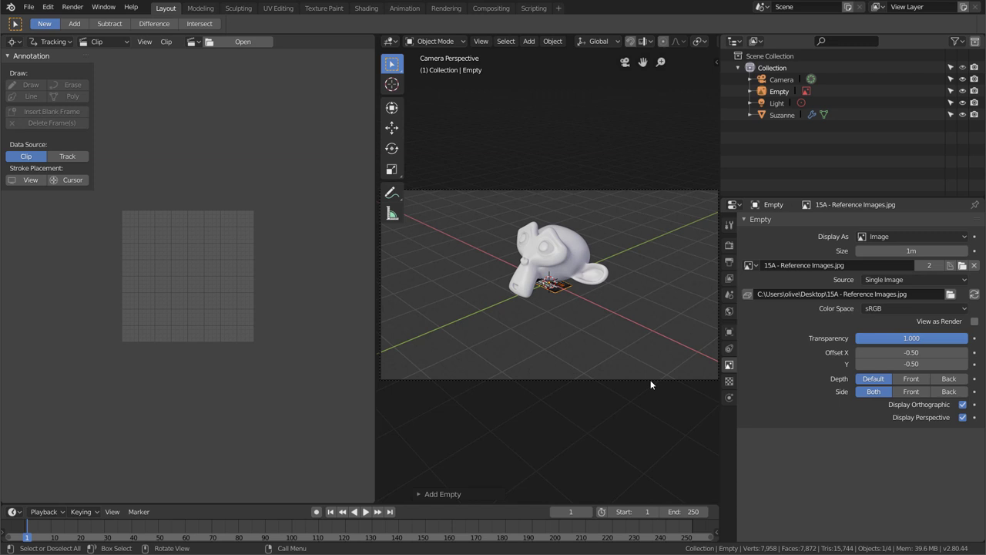
click(669, 378)
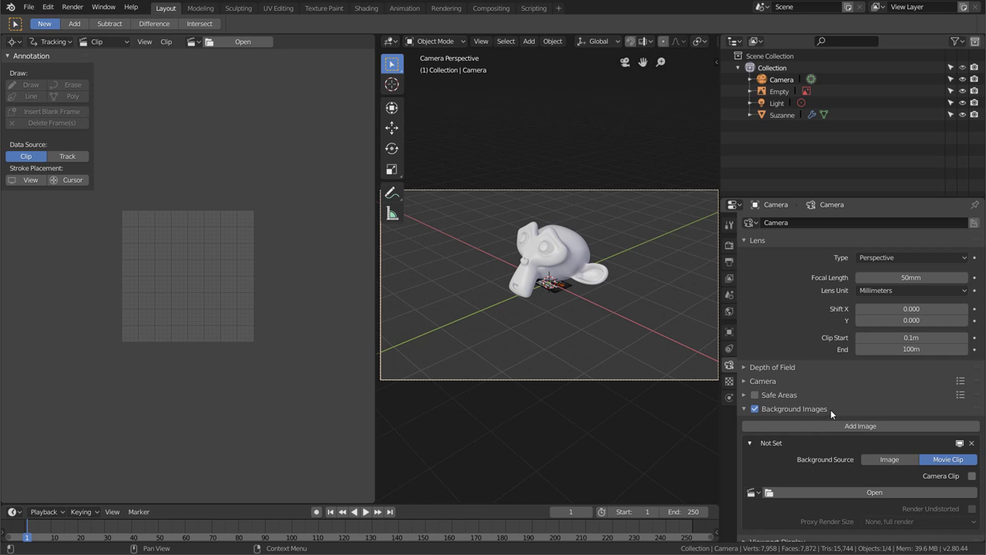
scroll(831, 410, down, 1)
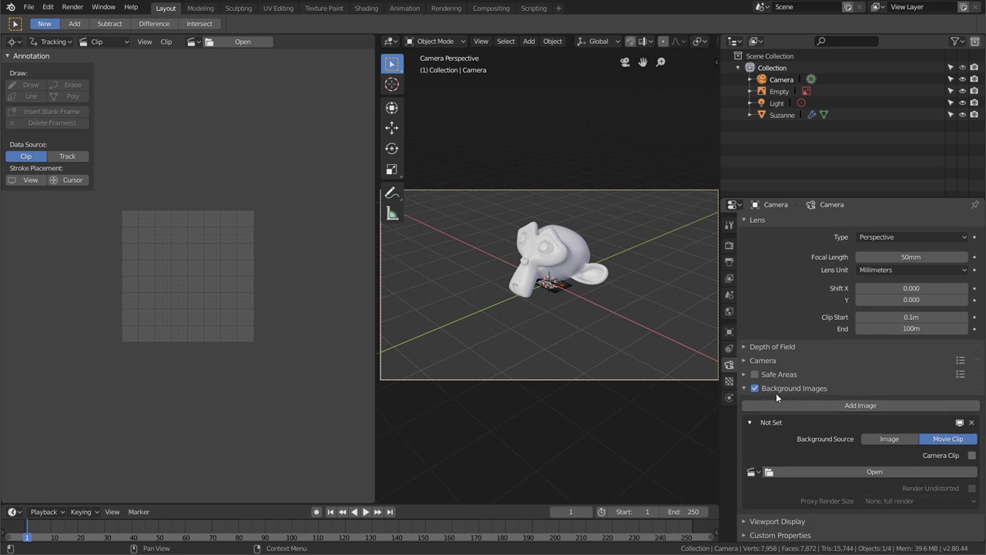